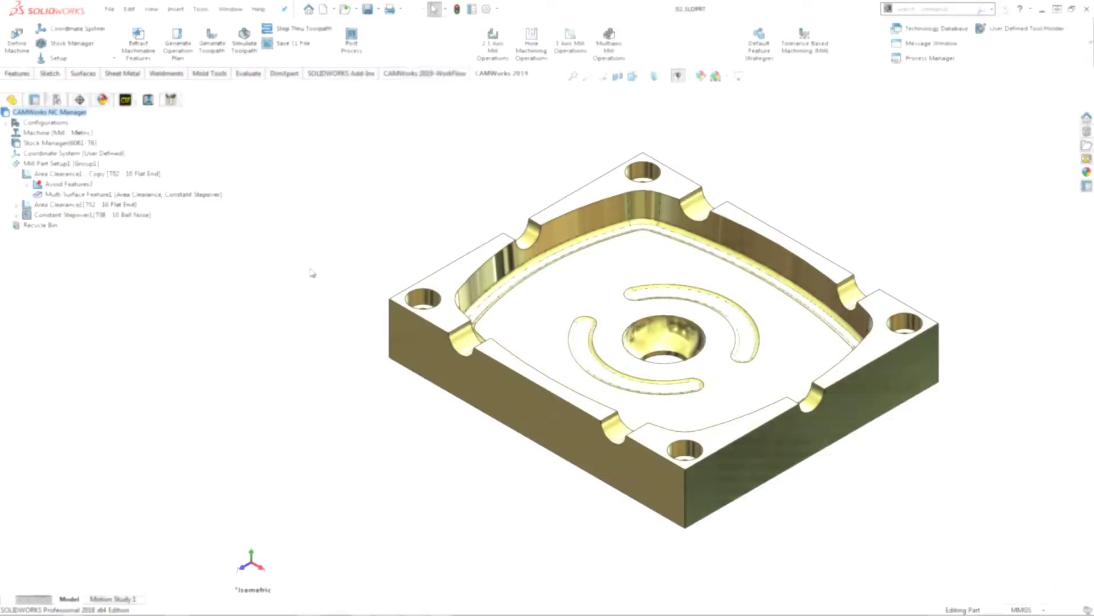
# Step: Open Multi Surface Feature1 in Adv Edit Toolpath and play it at half speed, pausing at record 386
pyautogui.rightClick(122, 197)
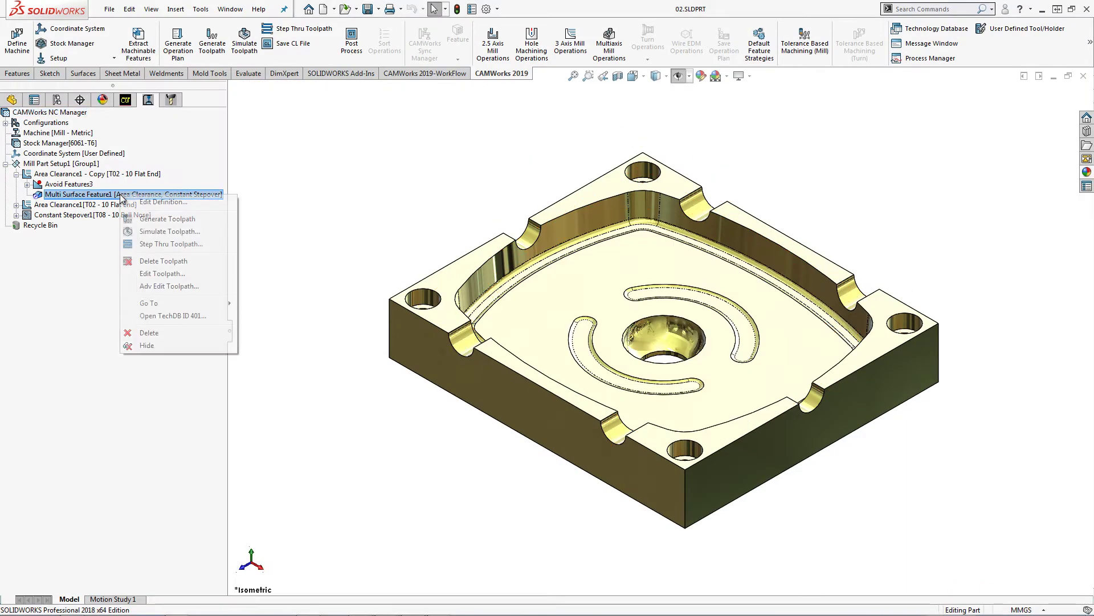
pyautogui.click(169, 285)
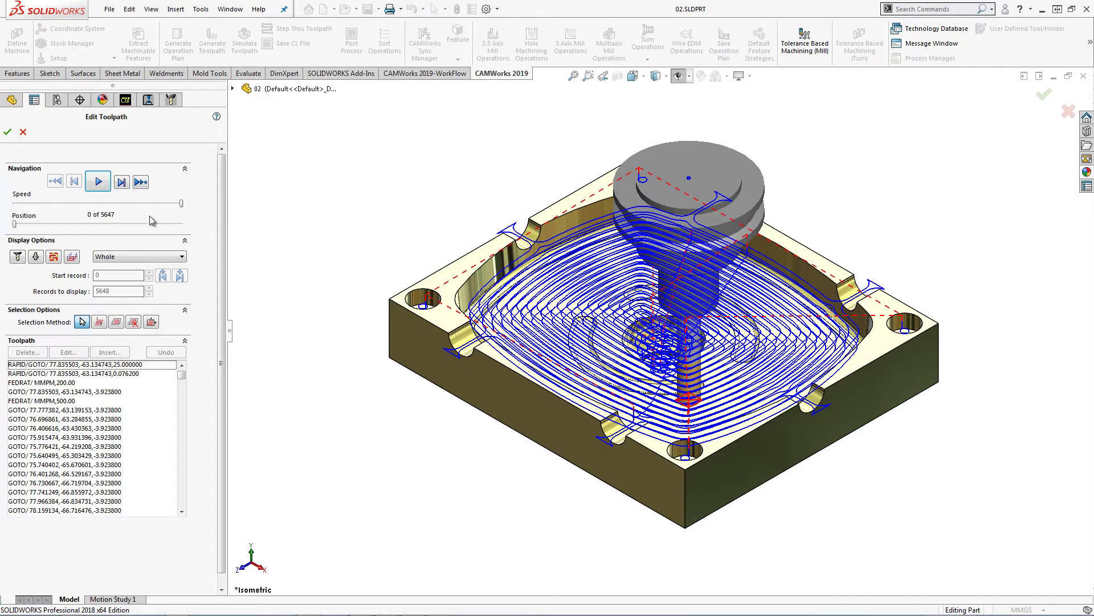
pyautogui.moveTo(182, 203); pyautogui.dragTo(132, 204)
pyautogui.click(98, 181)
pyautogui.click(17, 224)
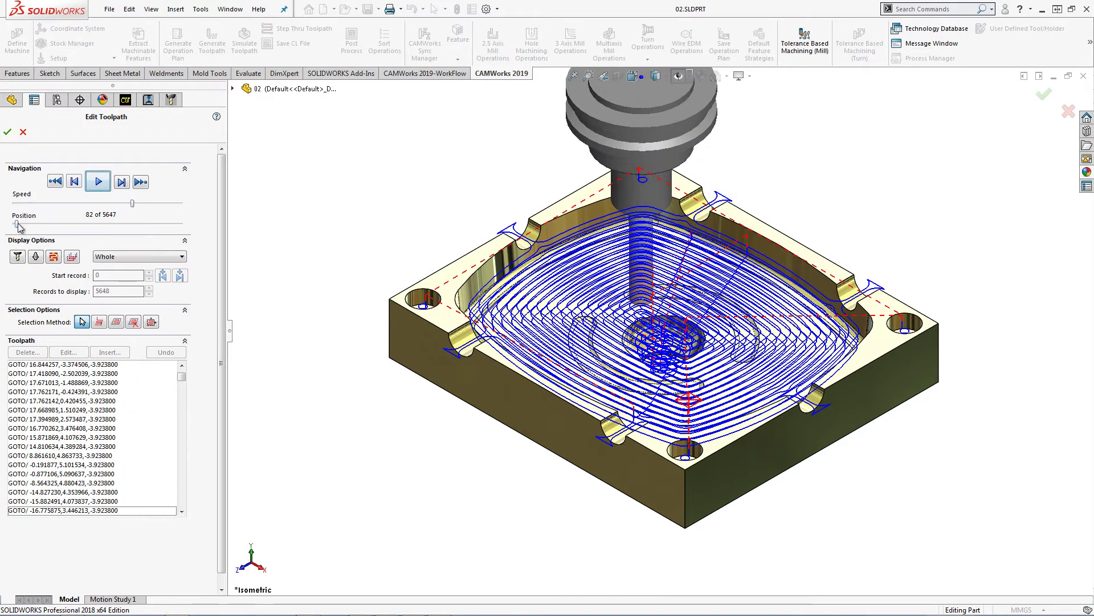
pyautogui.moveTo(18, 227); pyautogui.dragTo(27, 230)
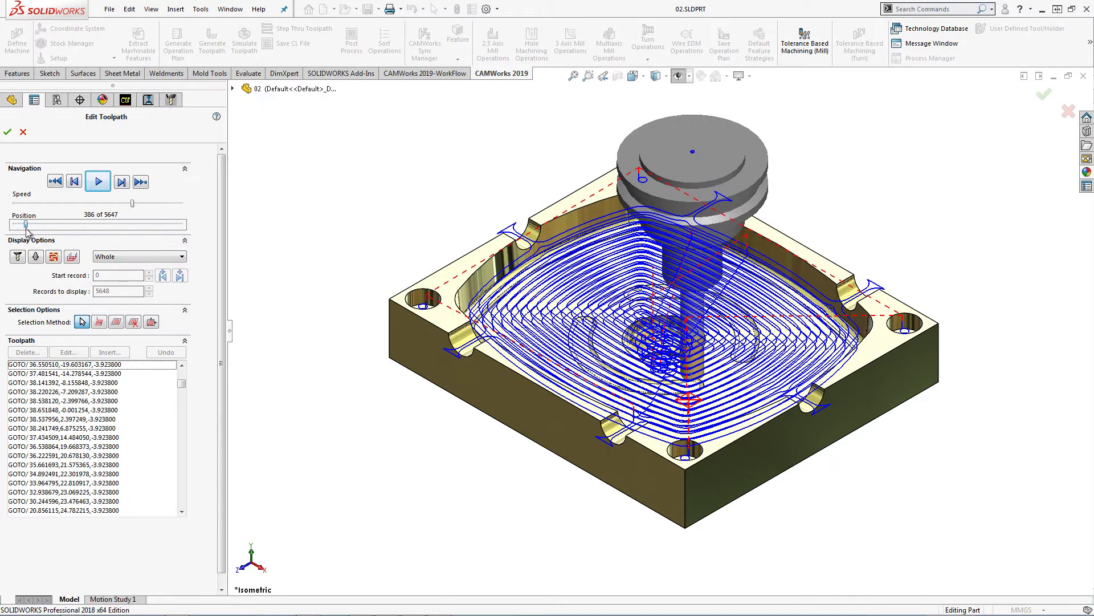
# Step: Set the tool display to No Display and try other toolpath display styles before restoring normal
pyautogui.click(34, 257)
pyautogui.click(48, 273)
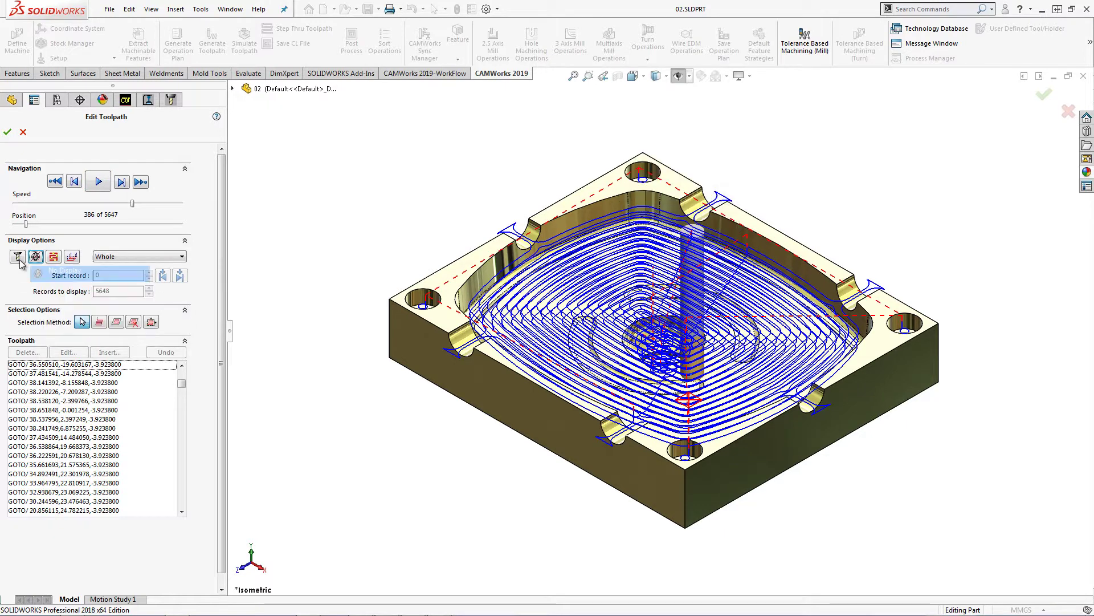
pyautogui.click(18, 257)
pyautogui.click(29, 283)
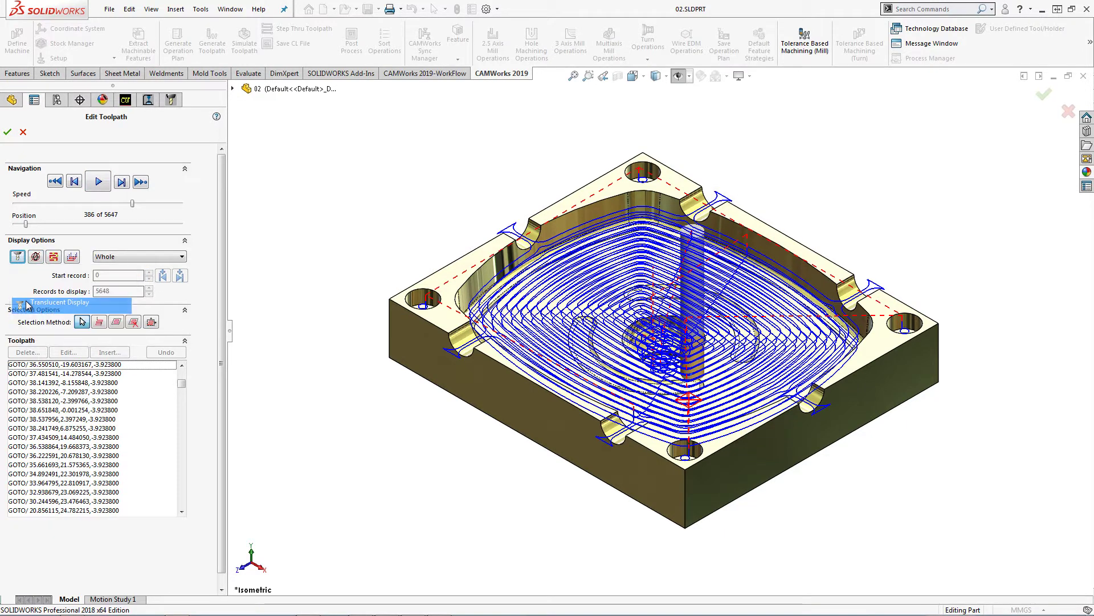
pyautogui.click(52, 258)
pyautogui.click(56, 258)
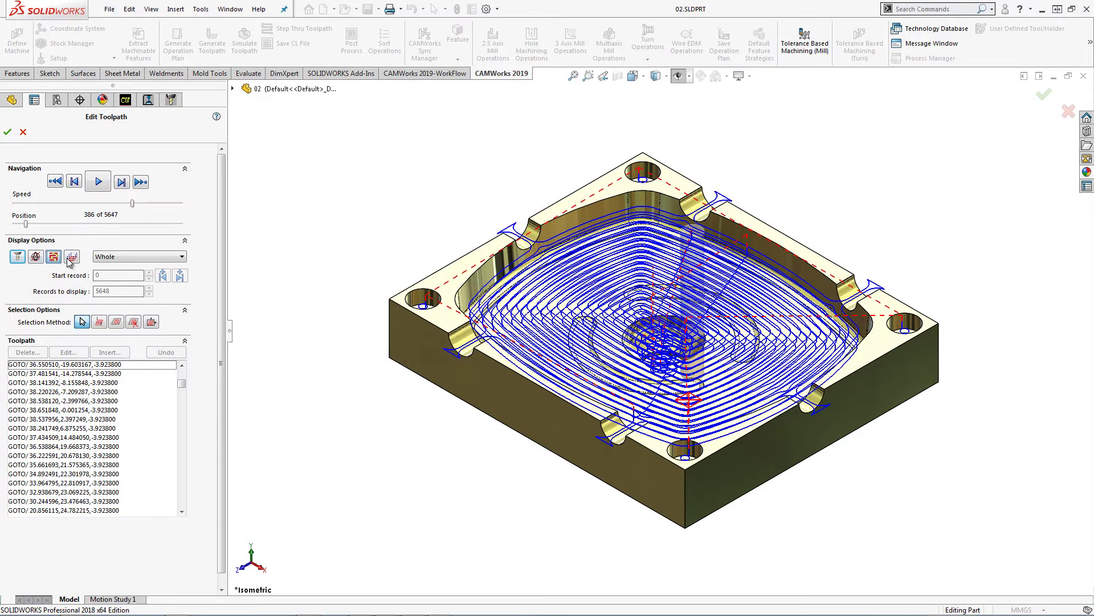
pyautogui.click(71, 257)
pyautogui.click(72, 256)
pyautogui.click(140, 256)
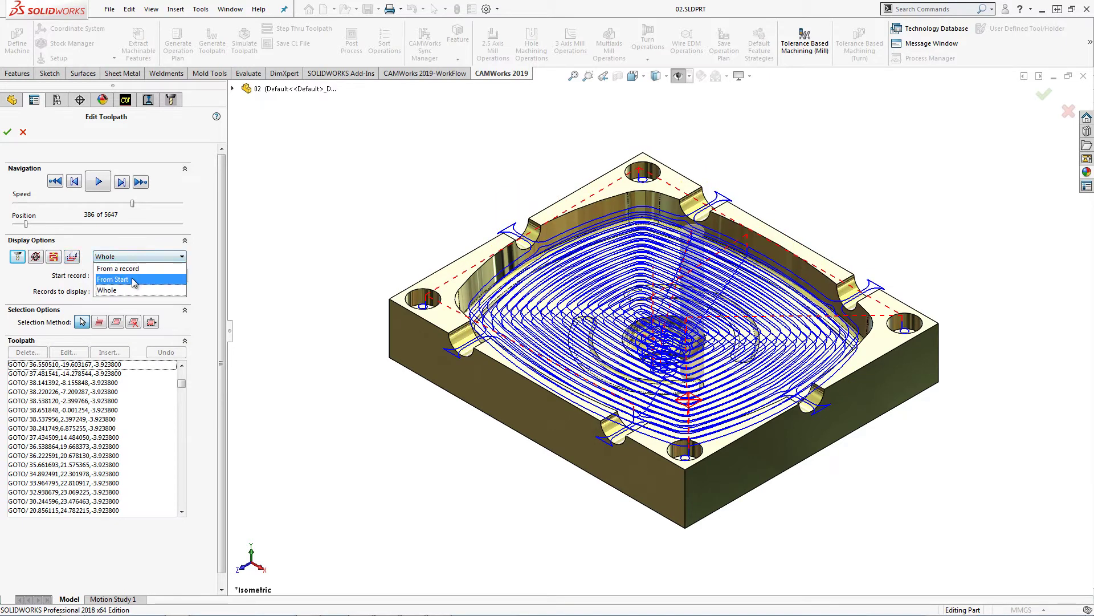
# Step: Display 1000 records from record 0, then switch back to showing the whole toolpath
pyautogui.click(134, 279)
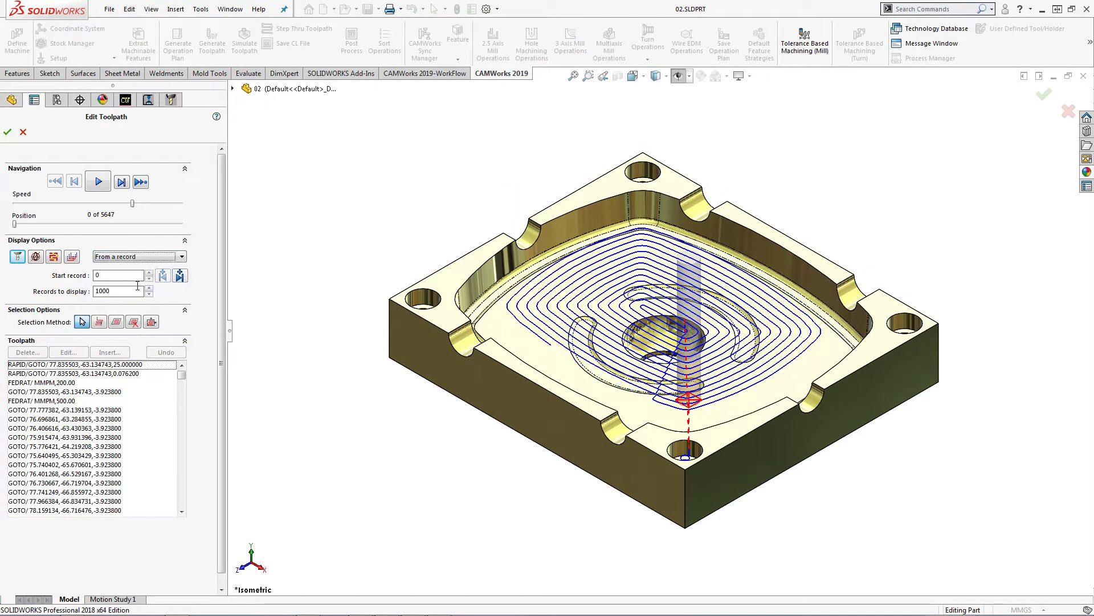
pyautogui.click(137, 257)
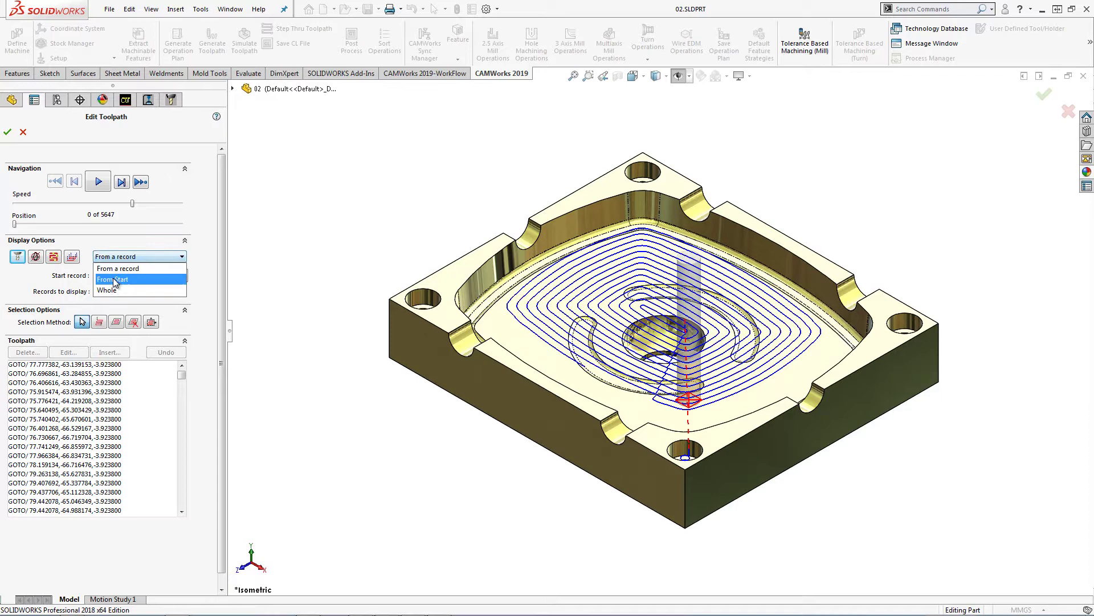
pyautogui.click(108, 291)
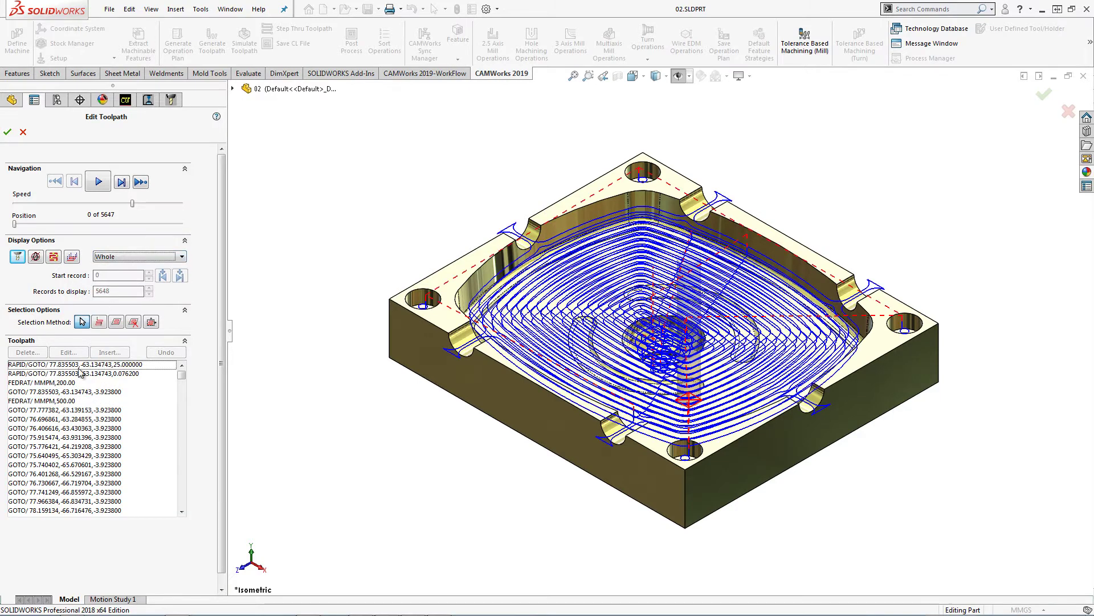
# Step: Step through the first cutting move and records 9 and 13 in the Toolpath list
pyautogui.click(57, 409)
pyautogui.click(60, 446)
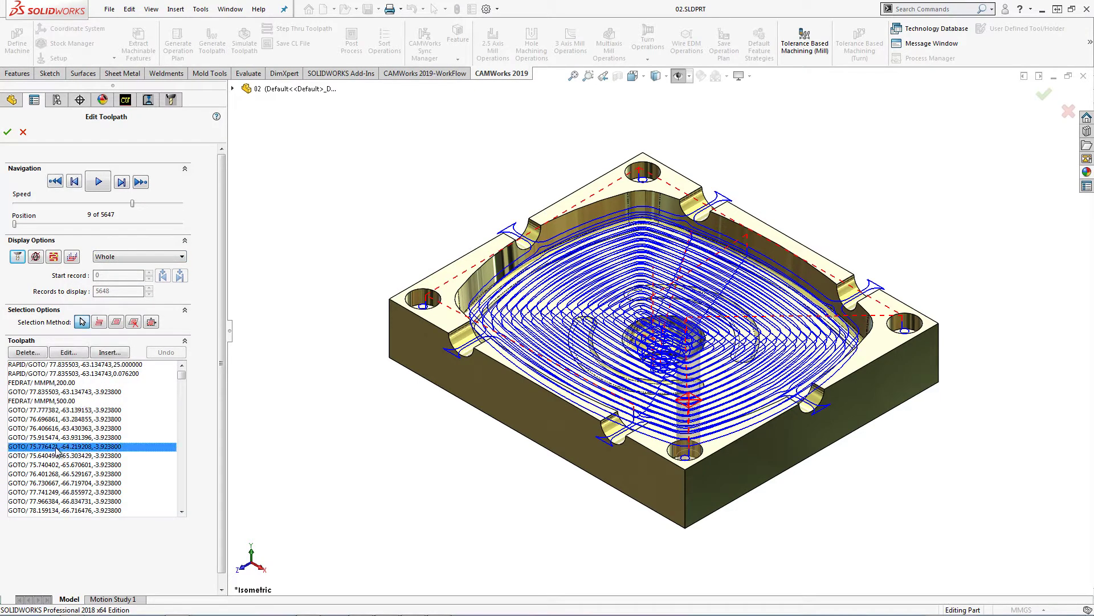
pyautogui.click(68, 483)
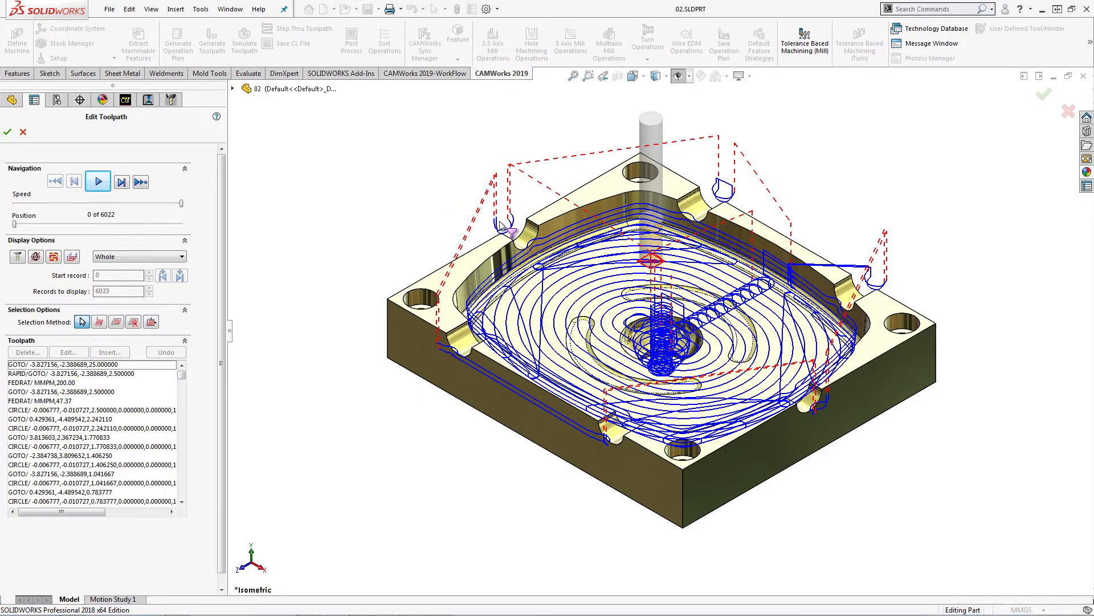
# Step: Box-select the looped pass above the pocket corner and delete its 58 records with Retract to Rapid links
pyautogui.scroll(-5, 504, 225)
pyautogui.scroll(-3, 556, 247)
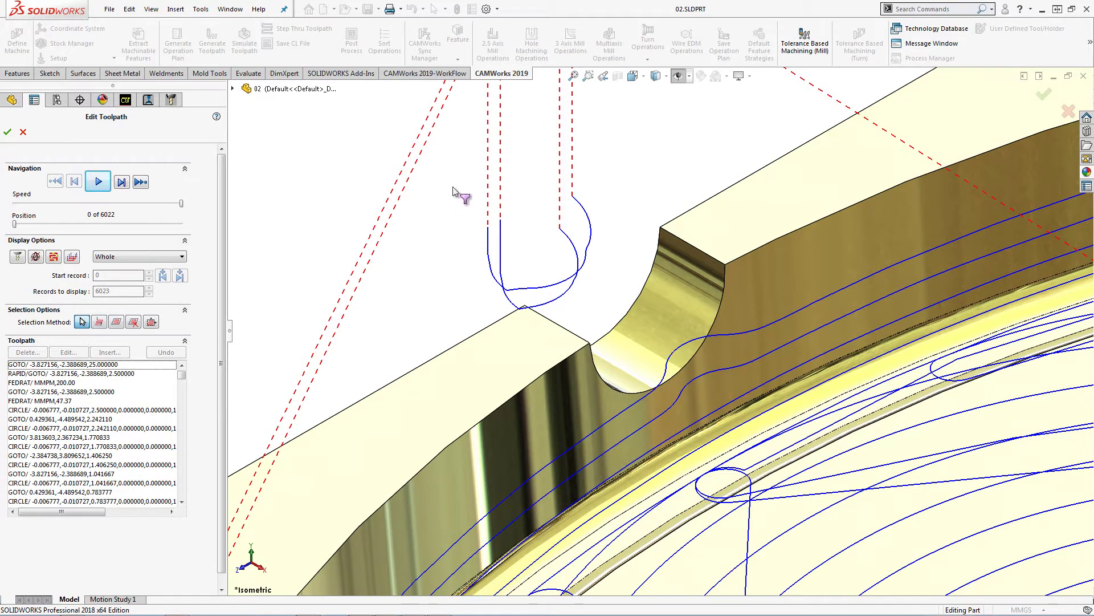
pyautogui.moveTo(445, 186); pyautogui.dragTo(610, 322)
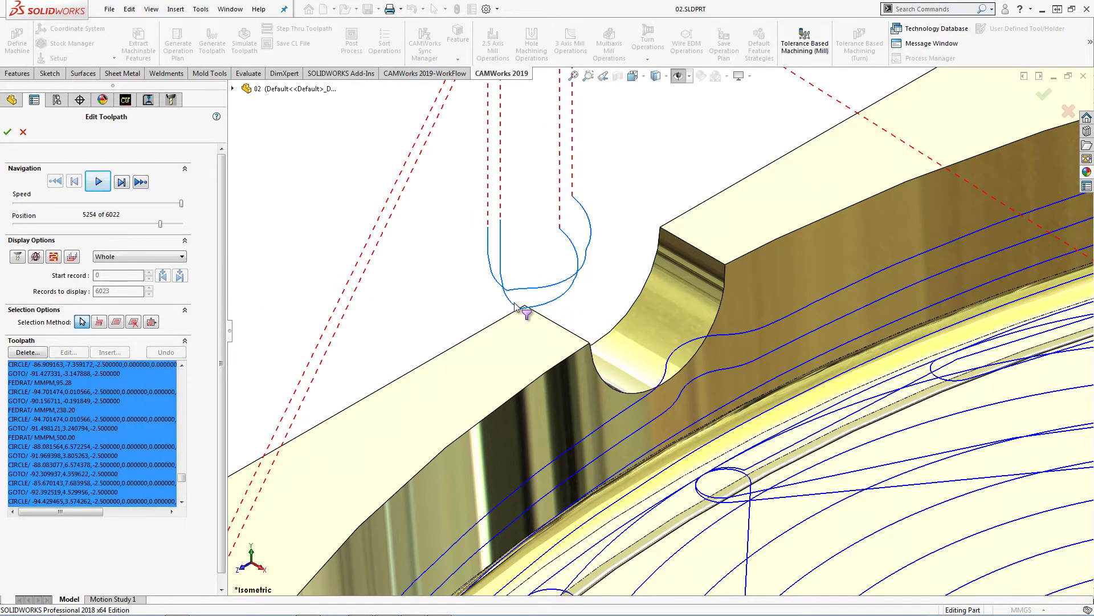
pyautogui.click(35, 354)
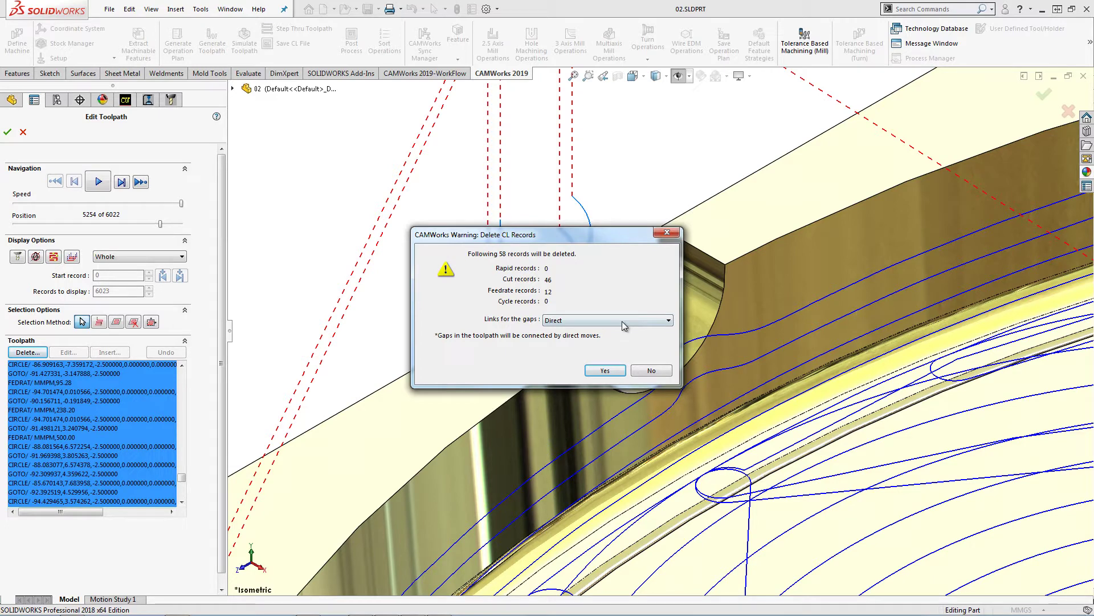
pyautogui.click(621, 320)
pyautogui.click(606, 344)
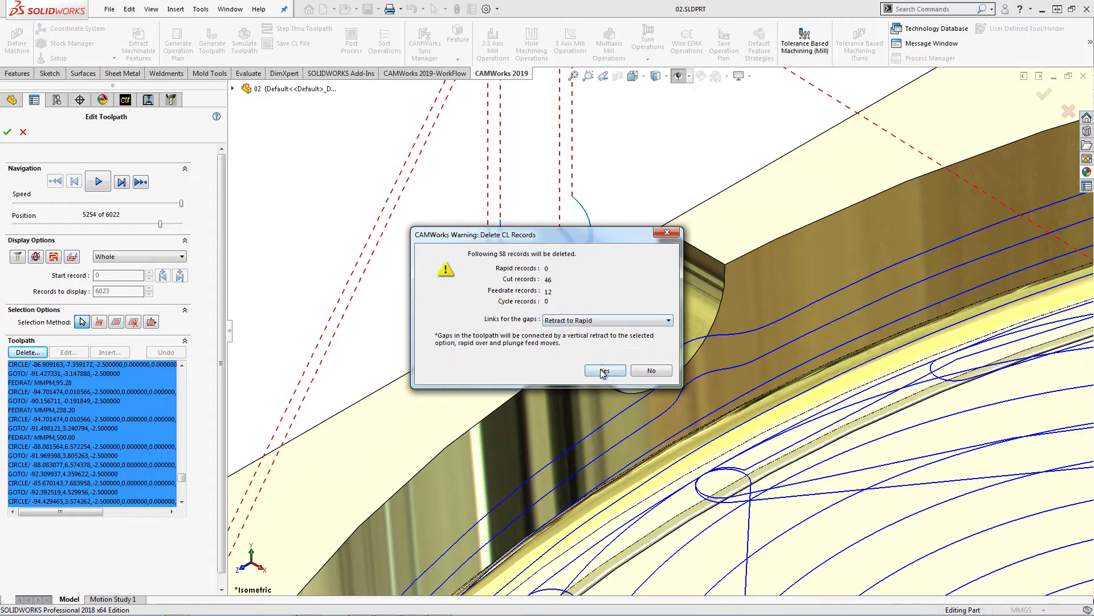
pyautogui.click(603, 371)
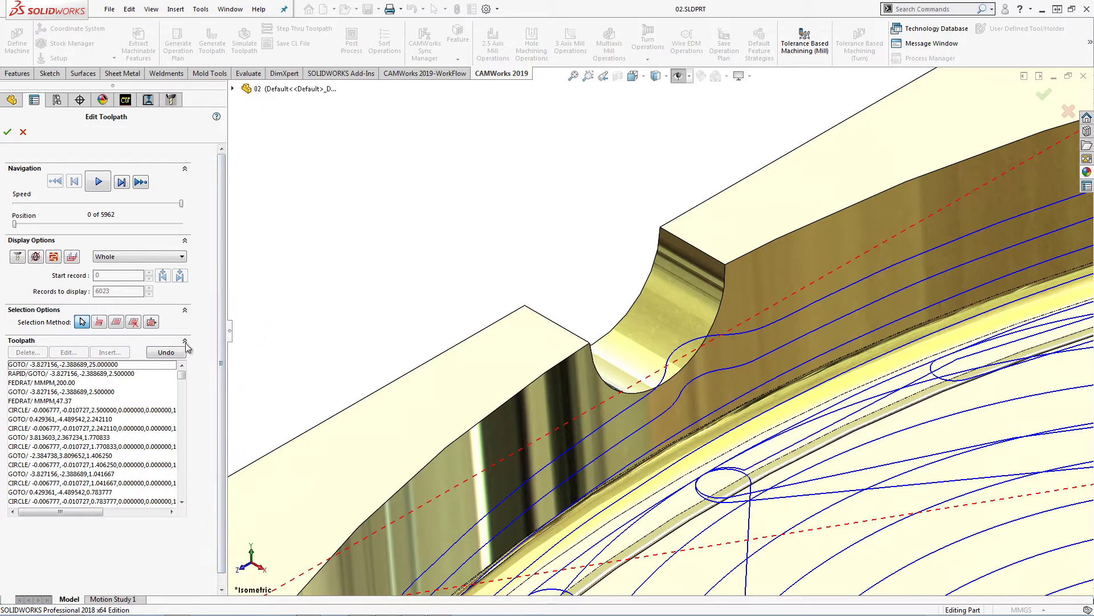
# Step: Undo the 58-record deletion, then pick the looped pass beside the slot and delete its 36 records with direct links
pyautogui.click(168, 353)
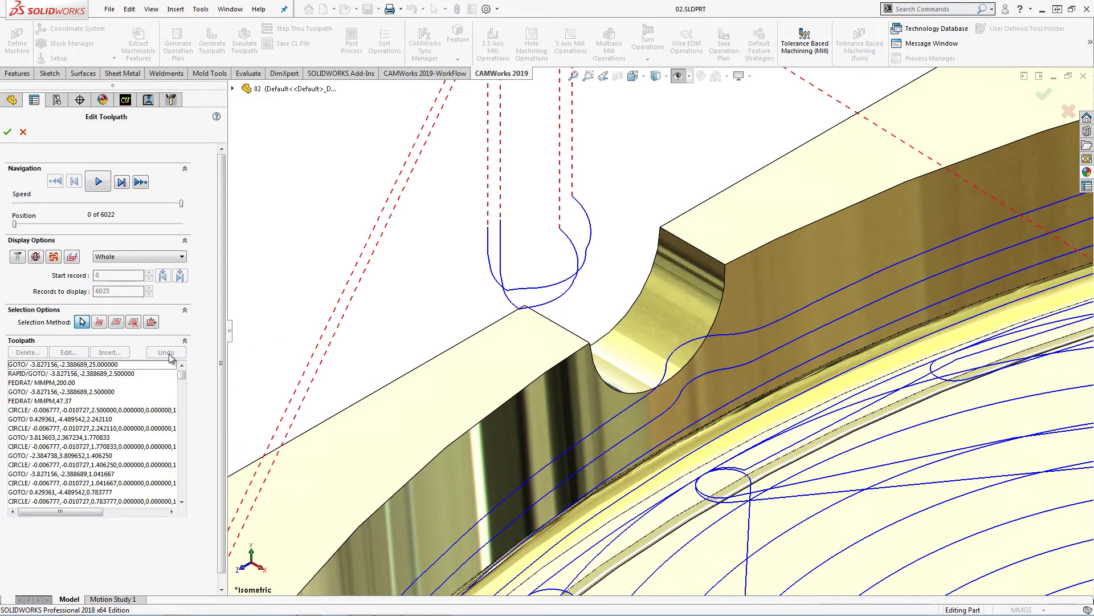
pyautogui.click(98, 323)
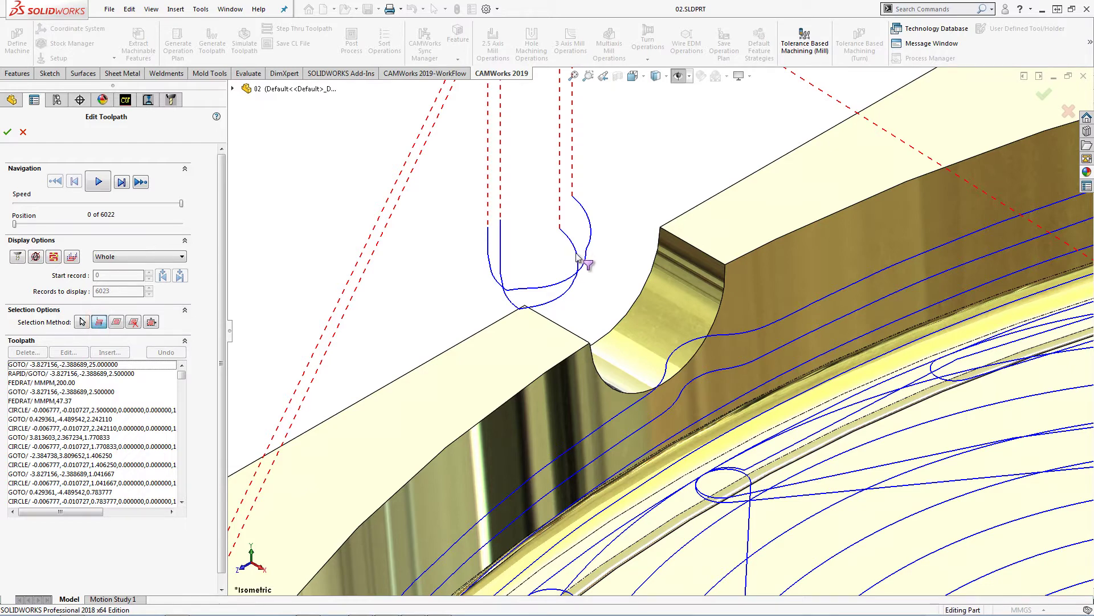
pyautogui.click(577, 256)
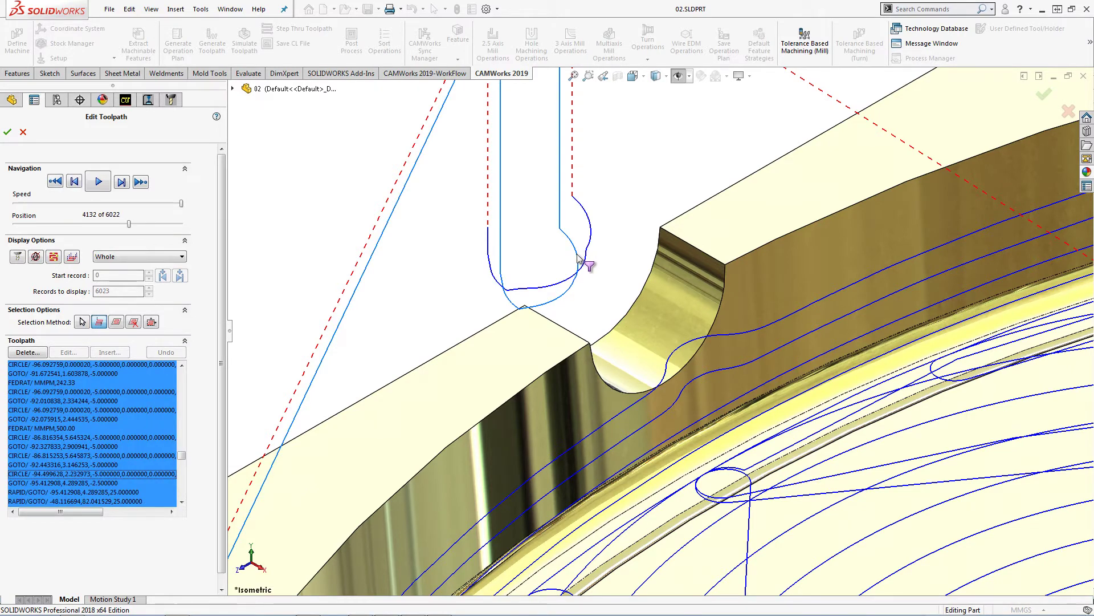
pyautogui.click(20, 354)
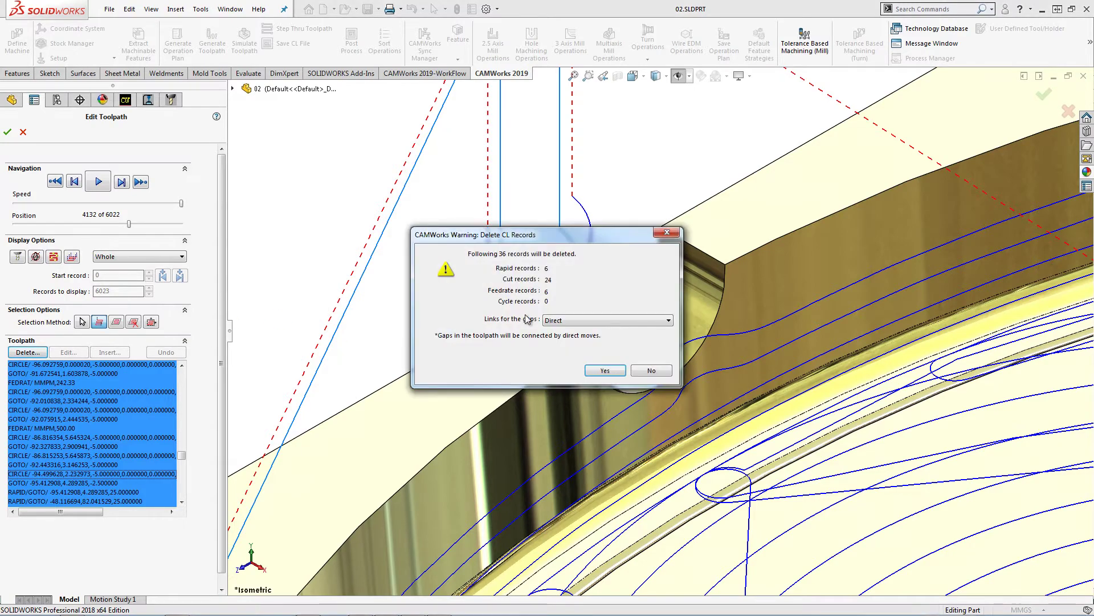
pyautogui.click(607, 320)
pyautogui.click(570, 345)
pyautogui.click(604, 370)
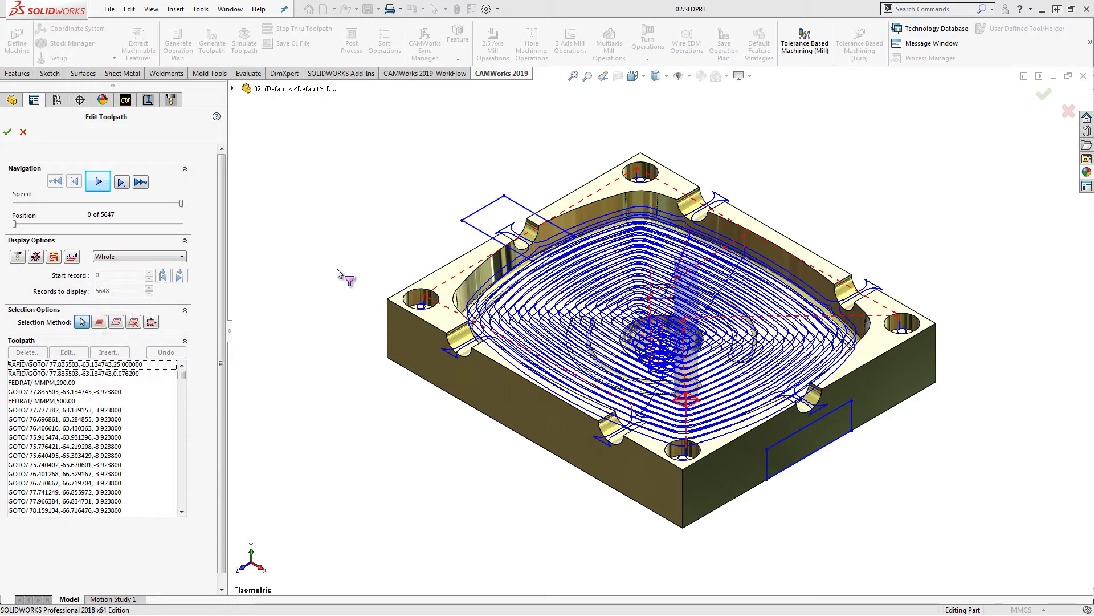
# Step: Pick the too-deep pass at the part's front and delete its 658 records with Retract to Rapid links
pyautogui.click(115, 323)
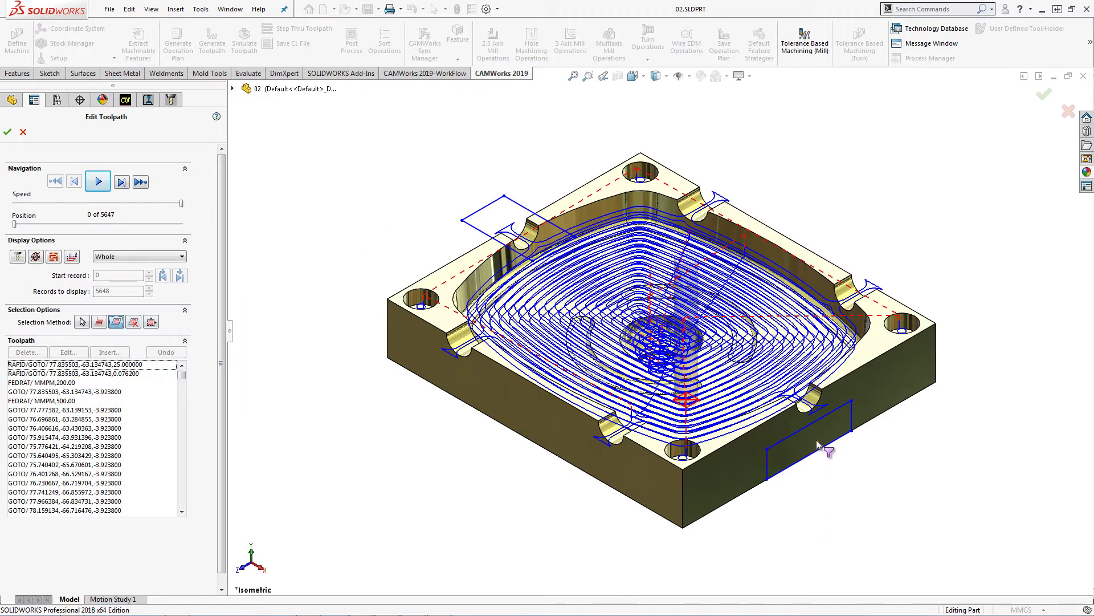
pyautogui.click(808, 425)
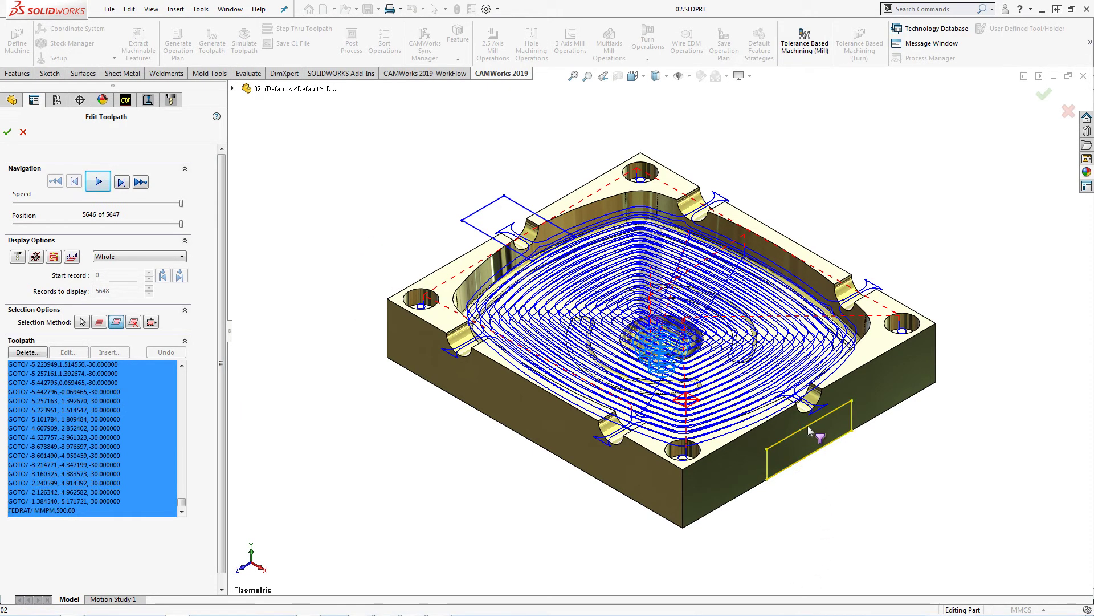
pyautogui.click(25, 352)
pyautogui.click(559, 322)
pyautogui.click(576, 345)
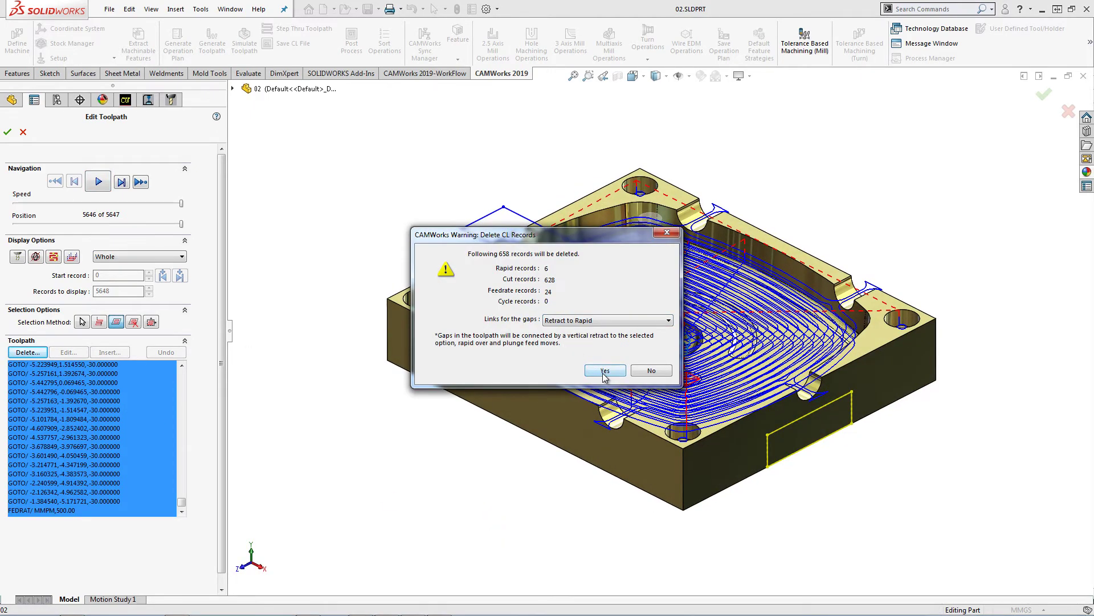
pyautogui.click(605, 371)
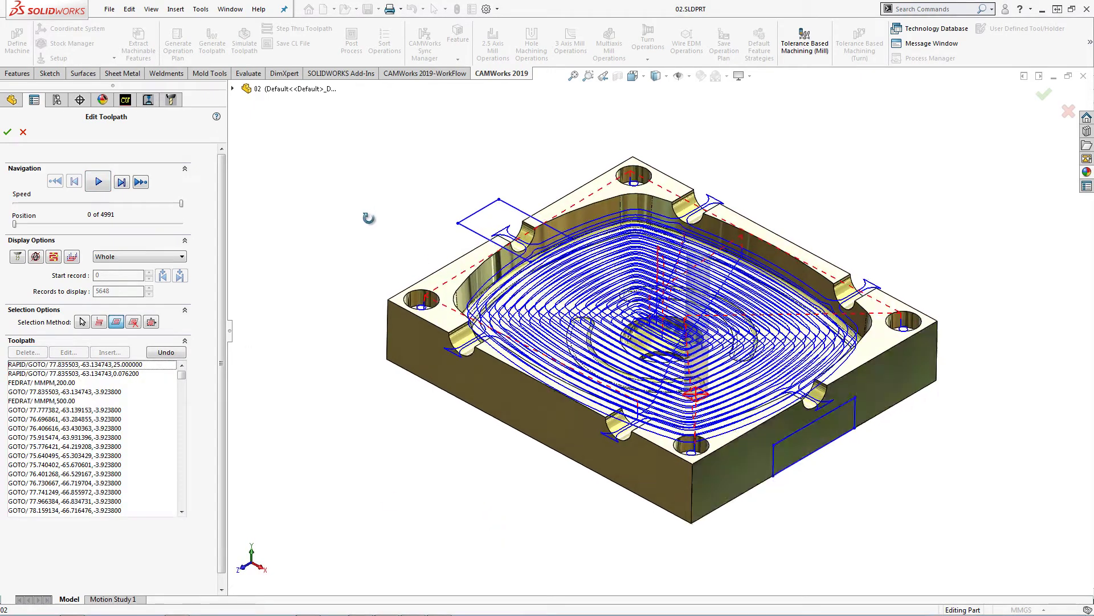
# Step: Delete the 121-record extra pass at the upper-left corner and inspect the remaining toolpath
pyautogui.click(475, 216)
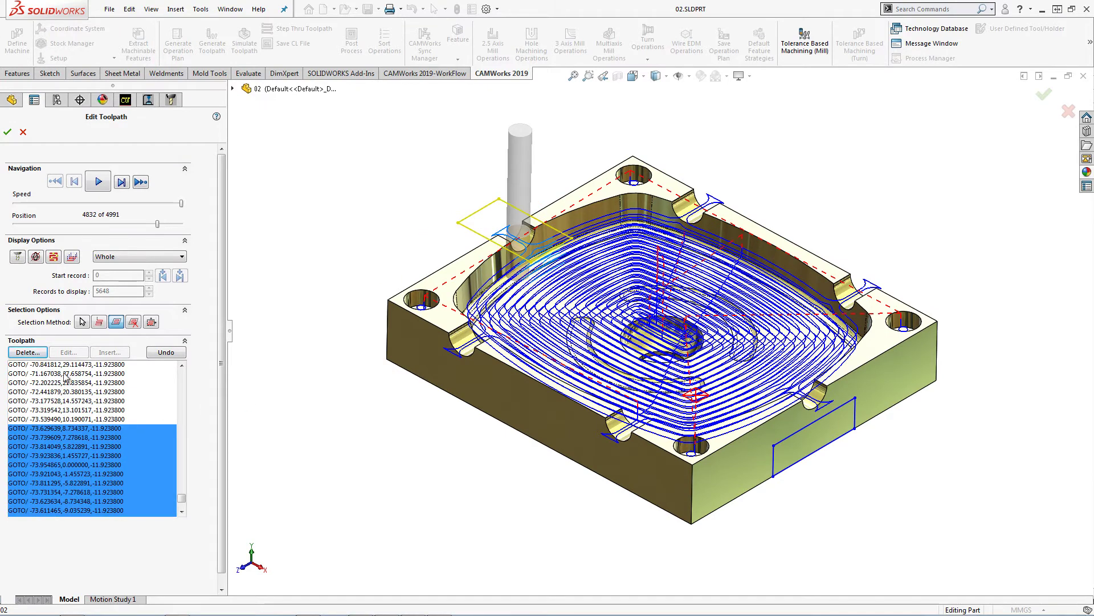
pyautogui.click(27, 352)
pyautogui.moveTo(505, 237); pyautogui.dragTo(272, 281)
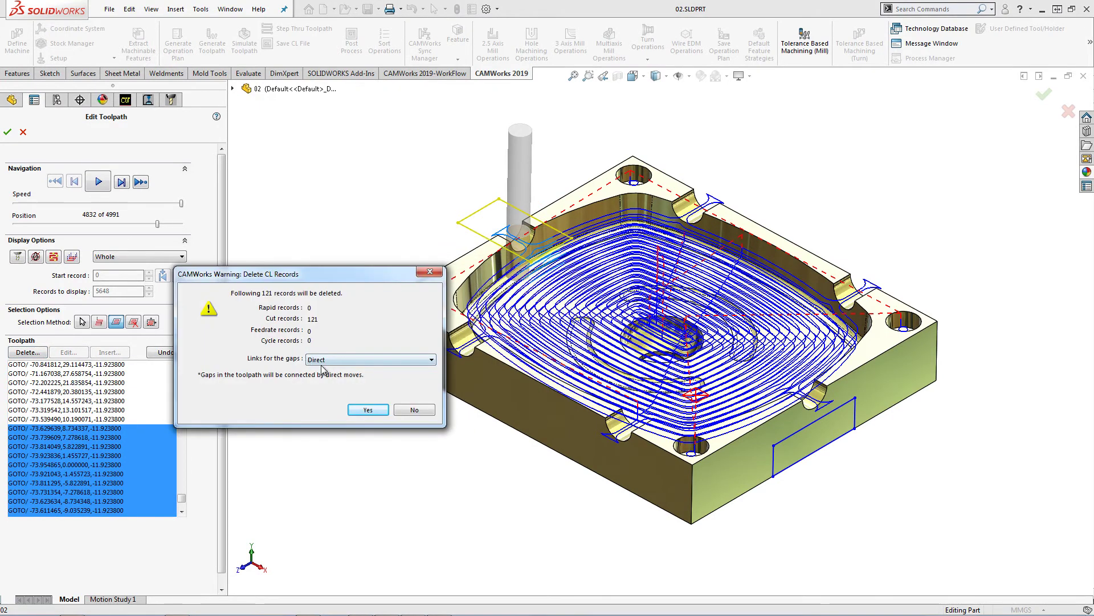
pyautogui.click(368, 410)
pyautogui.moveTo(436, 231); pyautogui.dragTo(447, 248, button='middle')
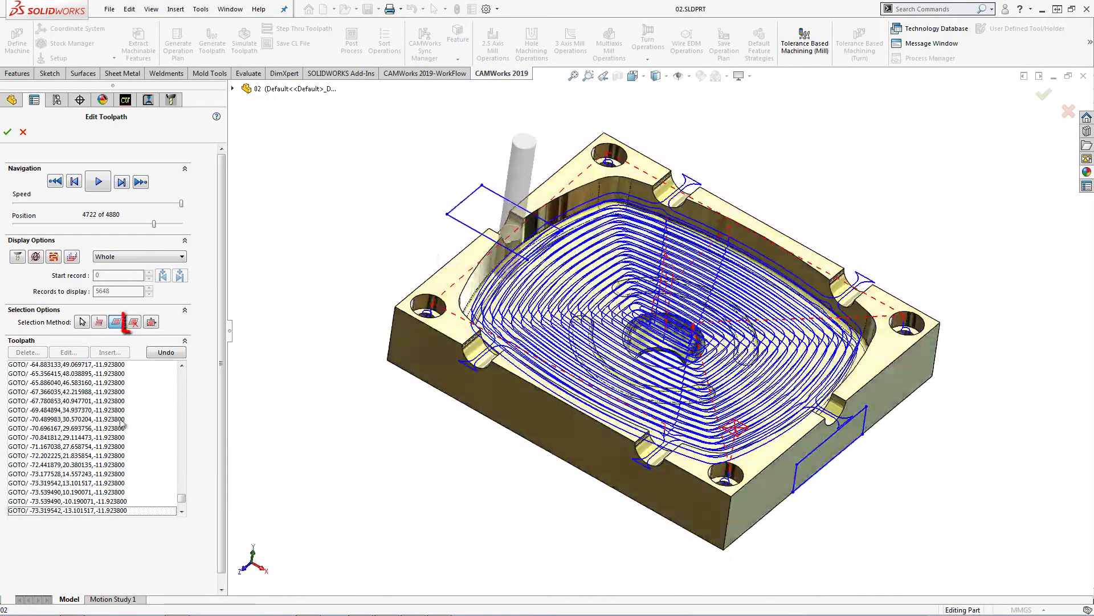
# Step: Expand the feature tree and select the toolpath records bounded by the Sketch15 curve
pyautogui.click(232, 88)
pyautogui.click(280, 402)
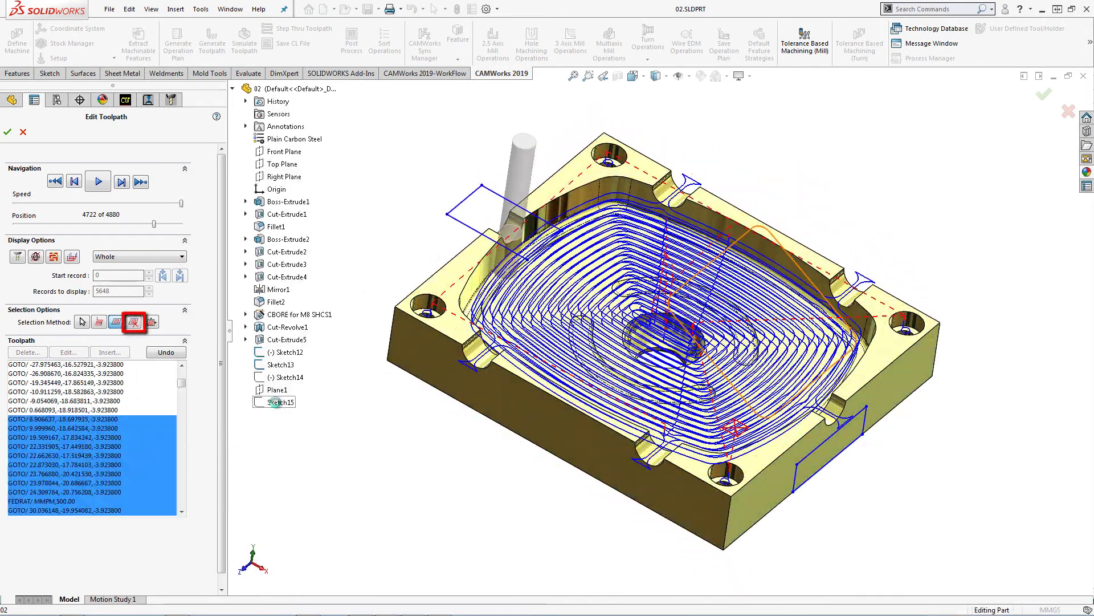
pyautogui.click(136, 323)
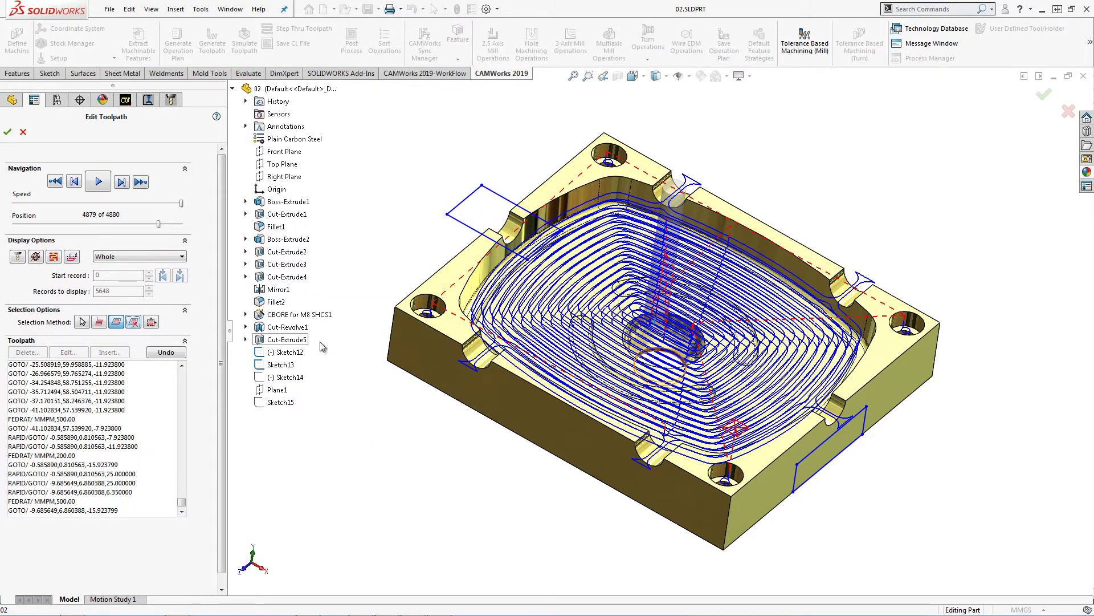
pyautogui.click(271, 403)
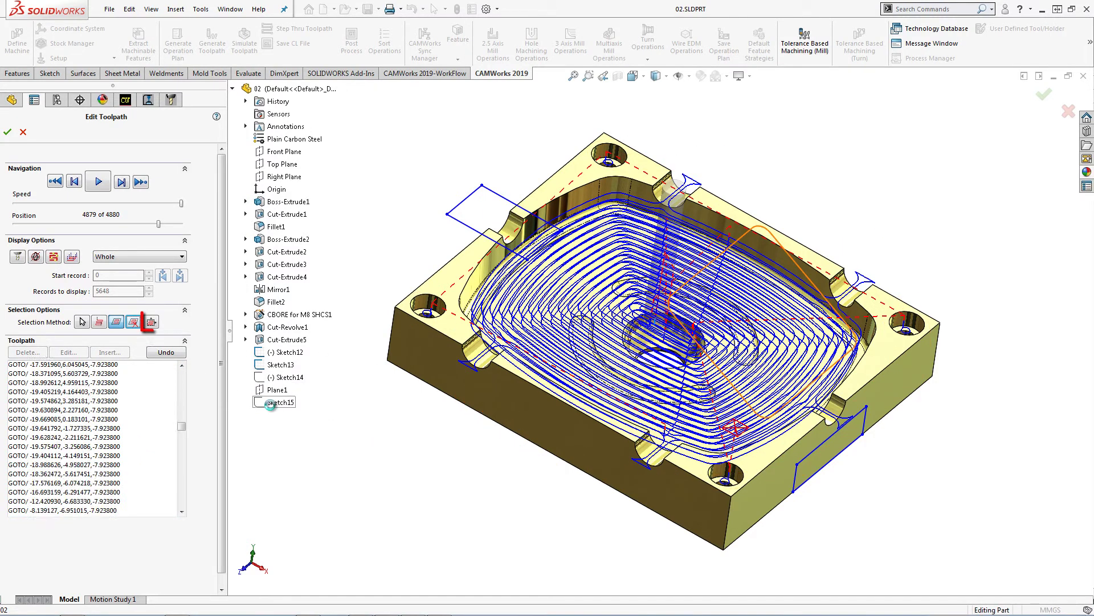
pyautogui.click(152, 322)
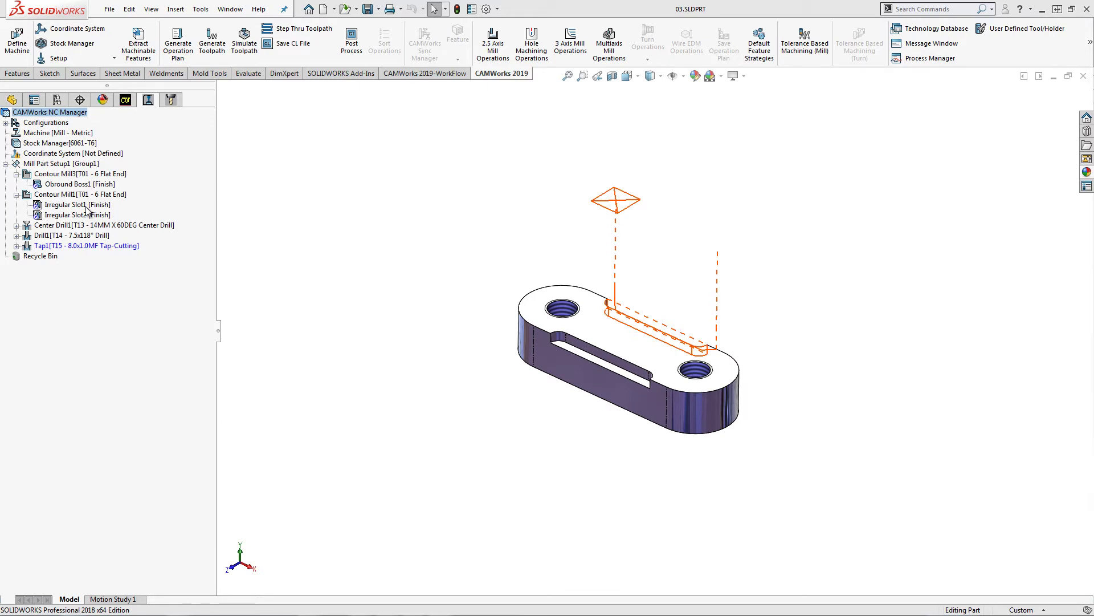
# Step: Open Irregular Slot1's toolpath for editing and set the first record's X to -13
pyautogui.rightClick(86, 209)
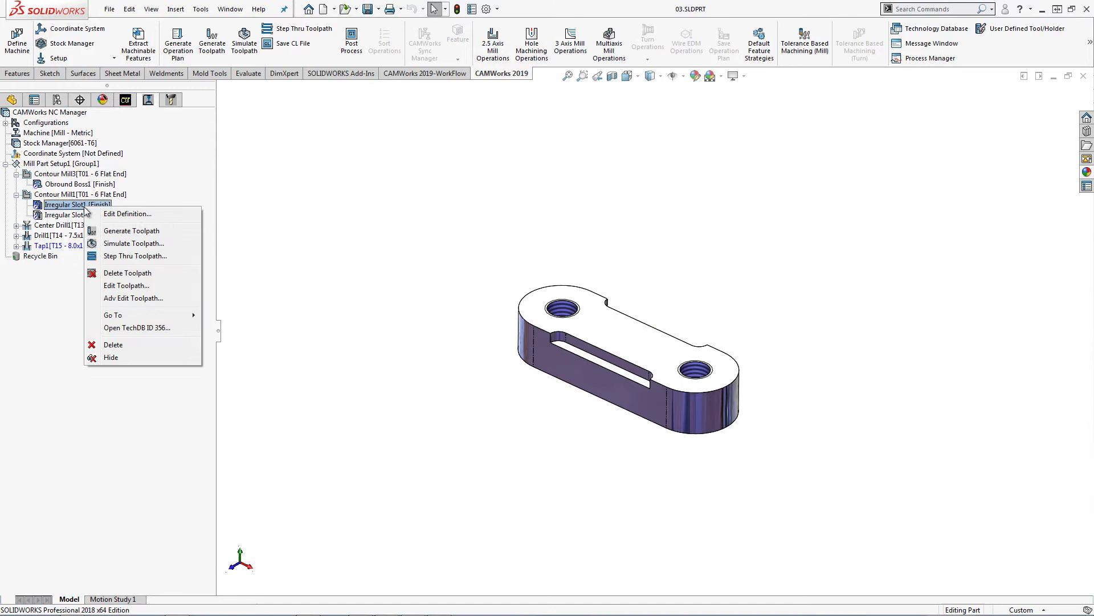
pyautogui.click(128, 298)
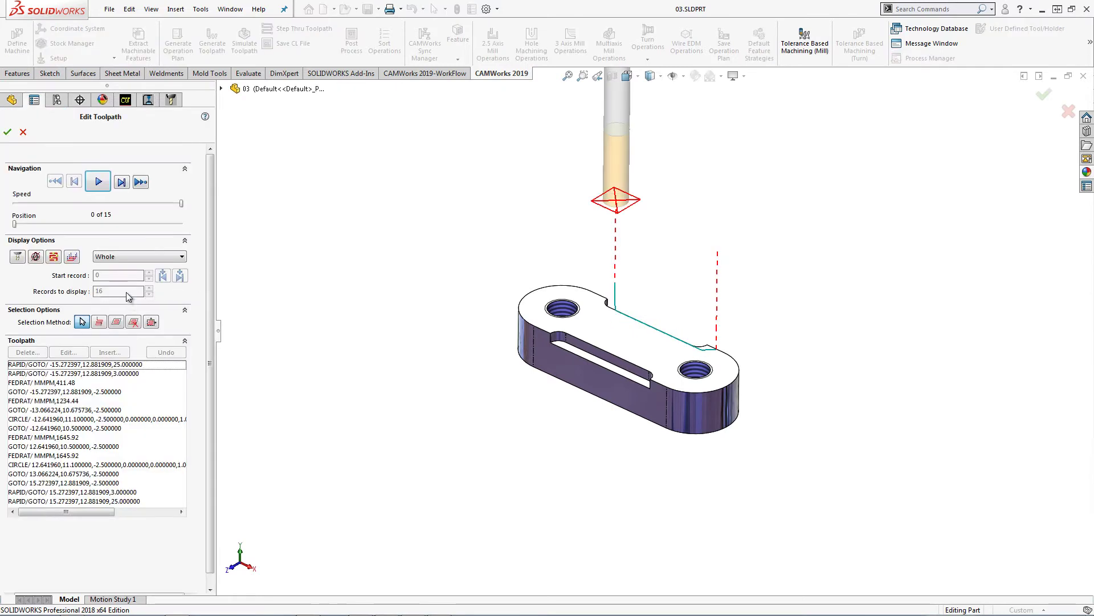
pyautogui.click(110, 367)
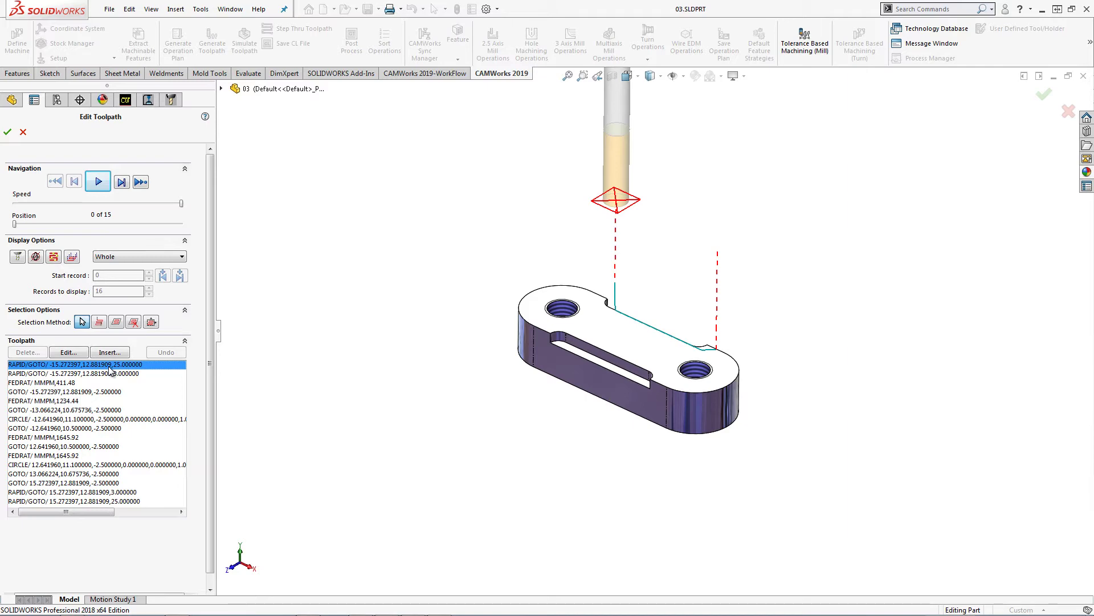
pyautogui.click(71, 352)
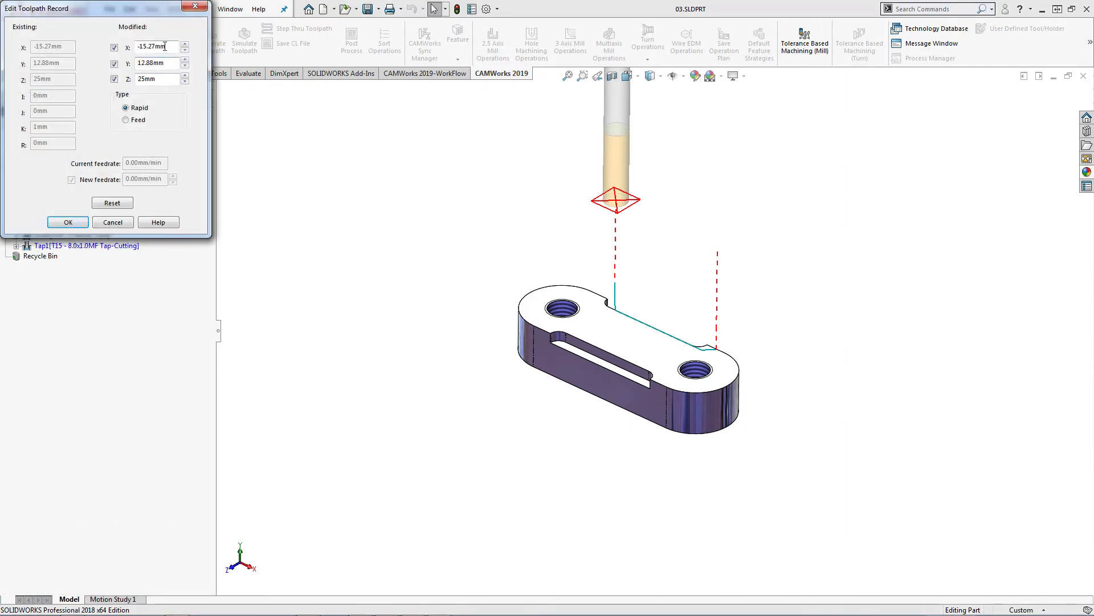
pyautogui.write('-13')
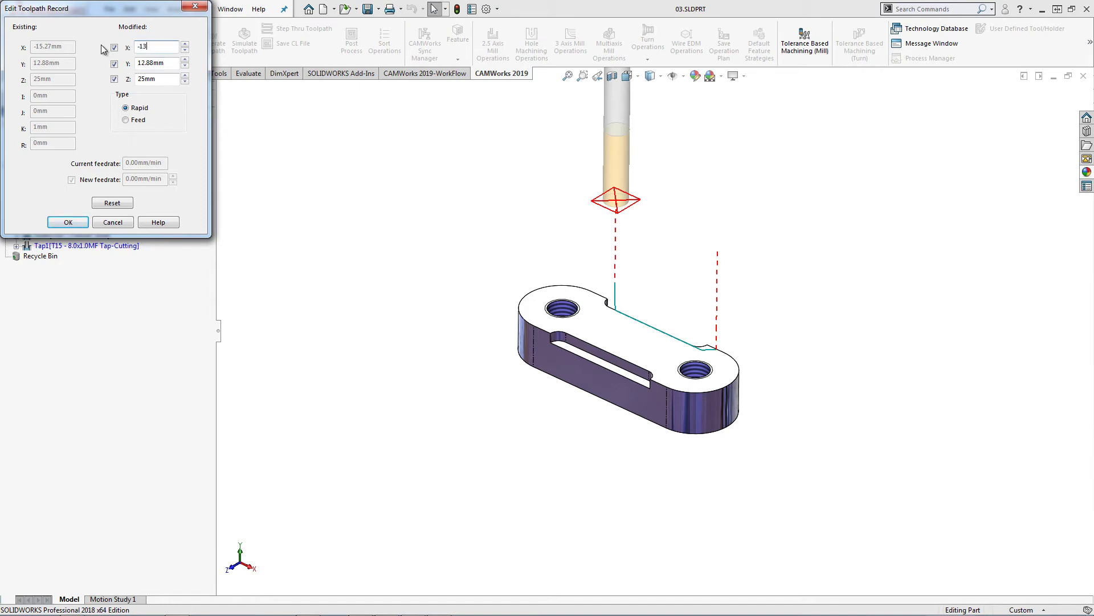
pyautogui.click(69, 222)
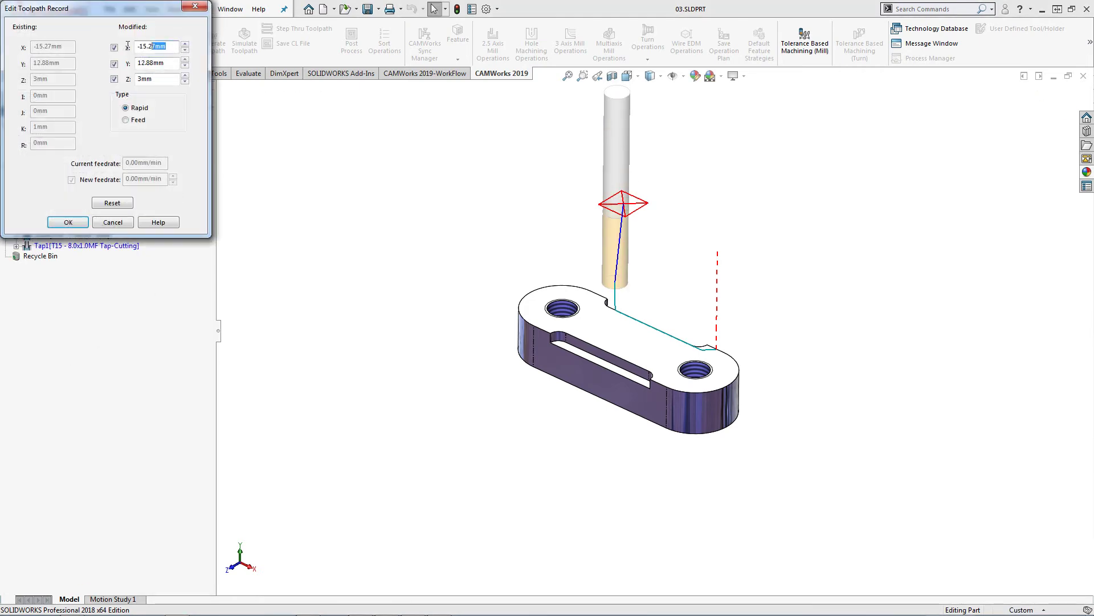
# Step: Confirm X -13 on the plunge record, finish editing, and lock the toolpath against regeneration
pyautogui.write('-1')
pyautogui.press('Return')
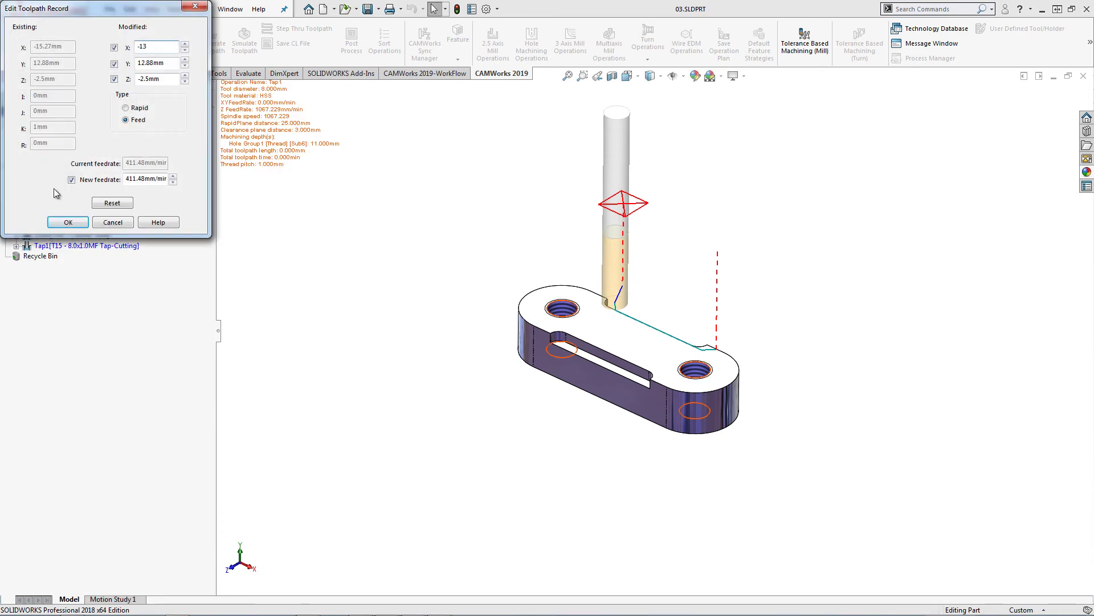
pyautogui.press('Return')
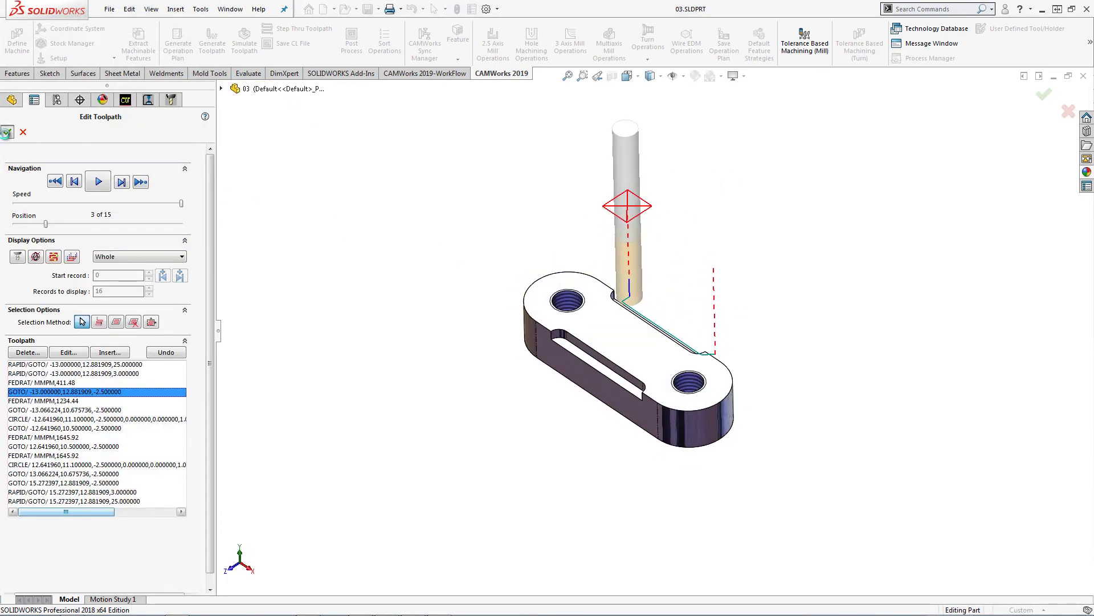
pyautogui.click(7, 132)
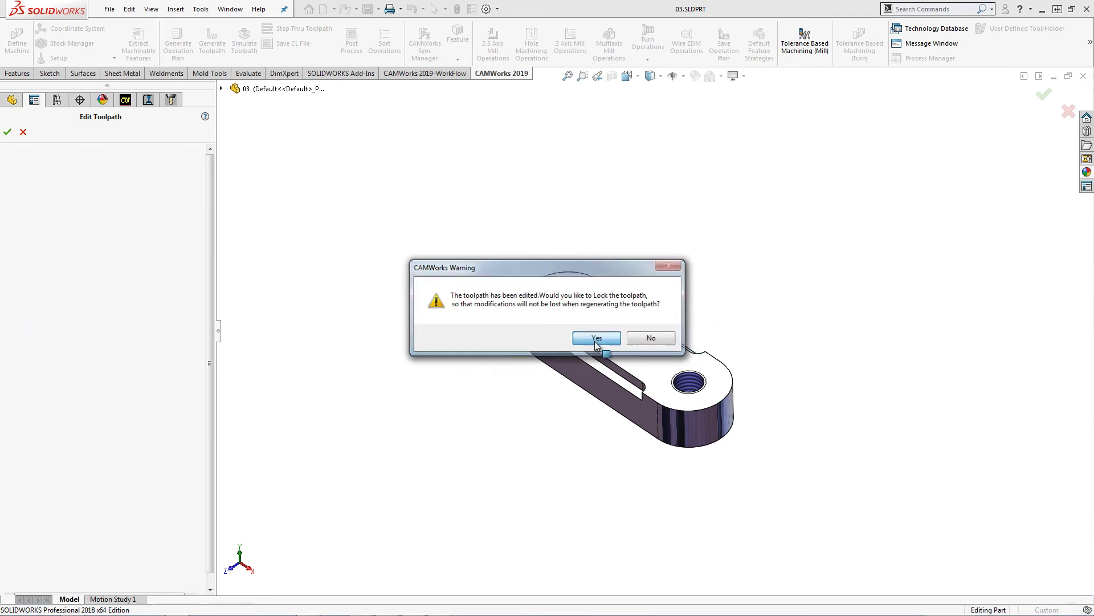
pyautogui.click(597, 338)
# Step: Open Obround Boss1's toolpath in the editor, select its first RAPID record and begin inserting a new record
pyautogui.click(54, 184)
pyautogui.rightClick(55, 185)
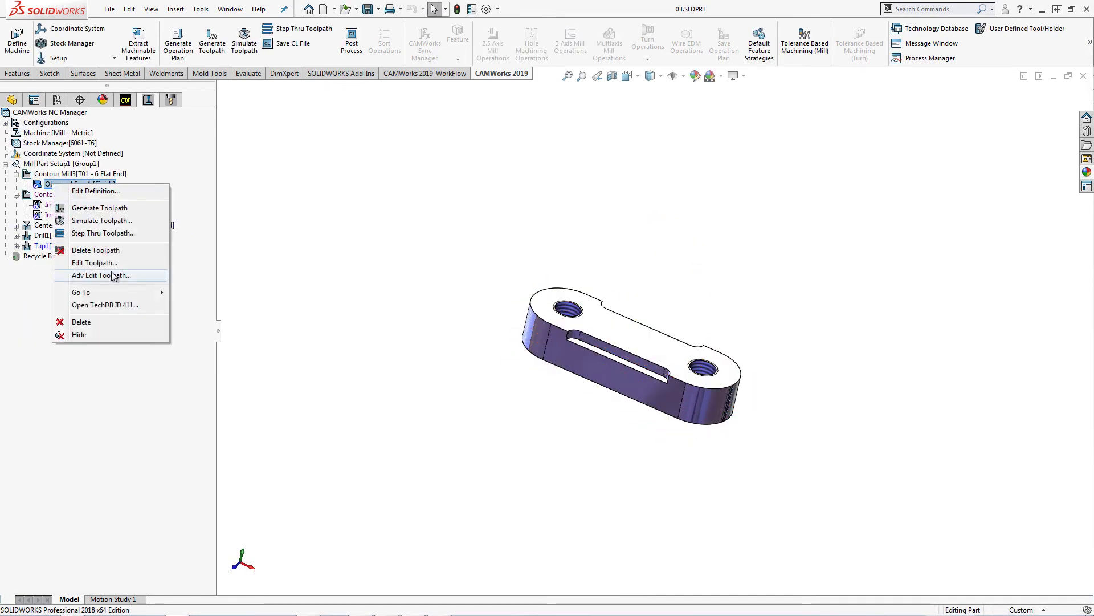
pyautogui.click(113, 276)
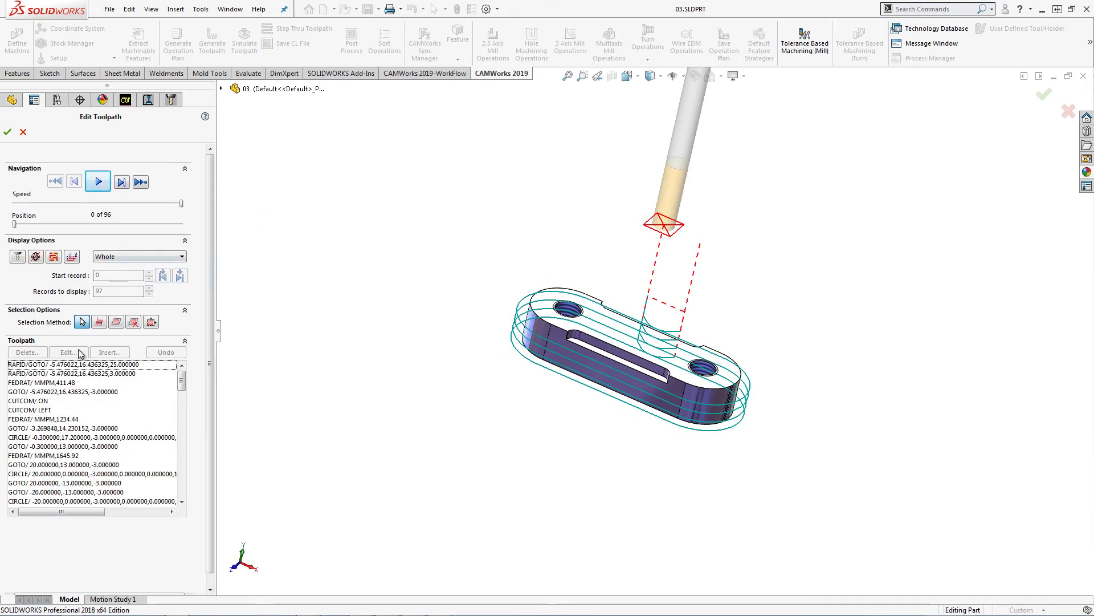
pyautogui.click(70, 366)
pyautogui.click(110, 353)
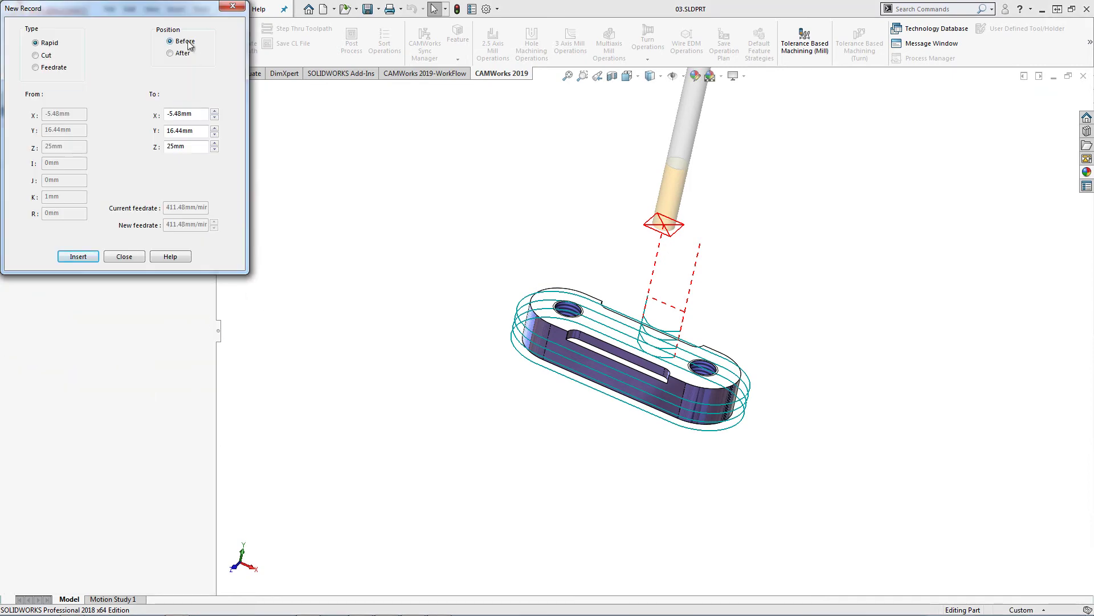